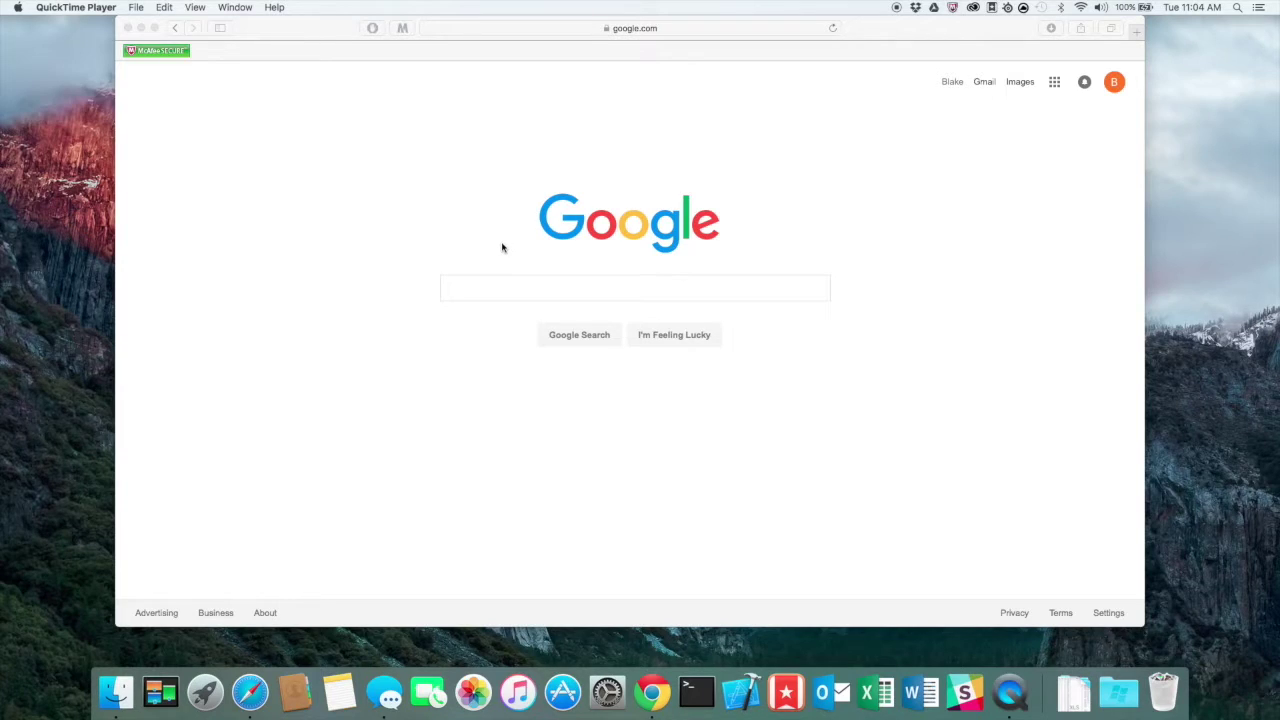
Search Google for 'ethereum mist' and open the 'ethereum/mist: Mist browser - GitHub' result
click(520, 288)
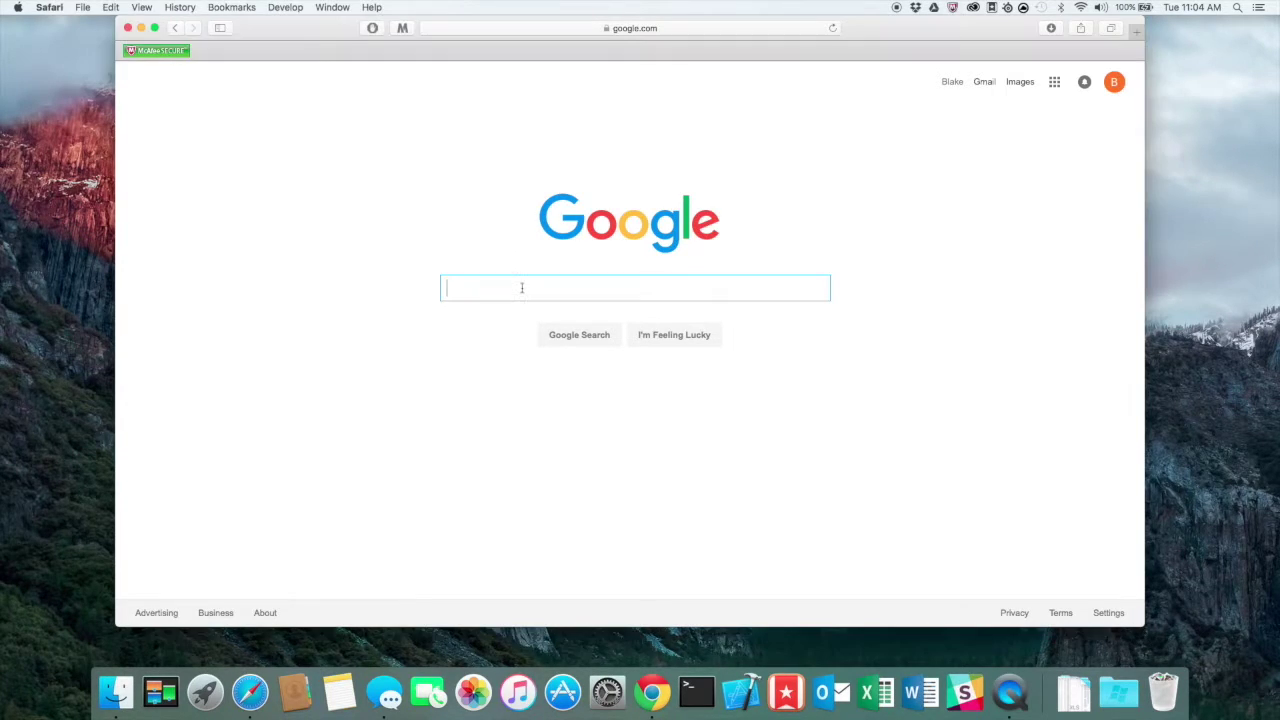
text(eth)
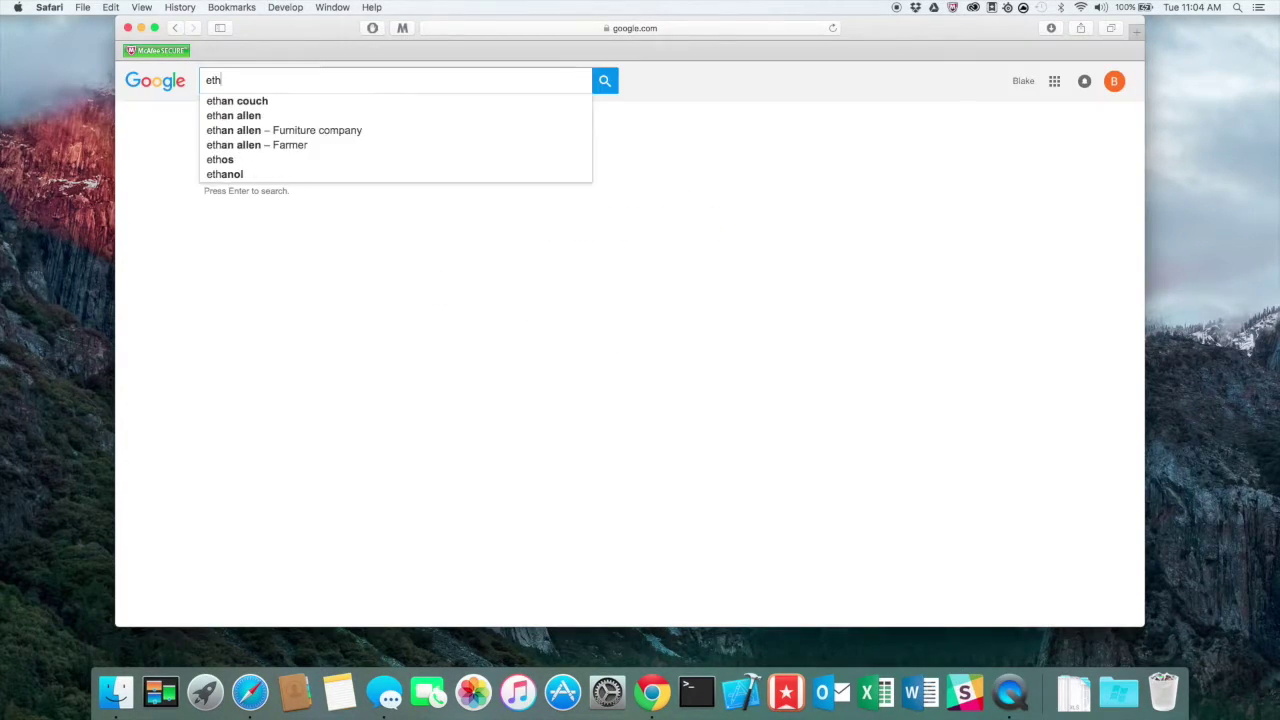
text(ereum mist)
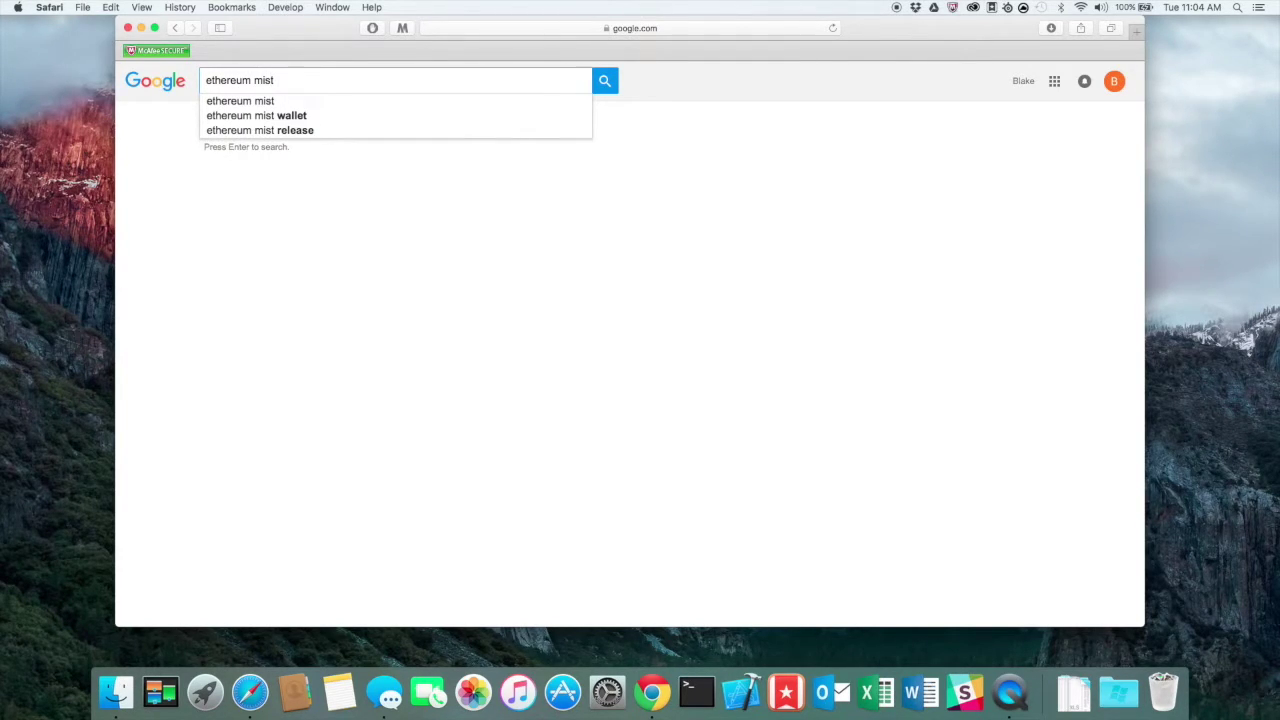
key(Return)
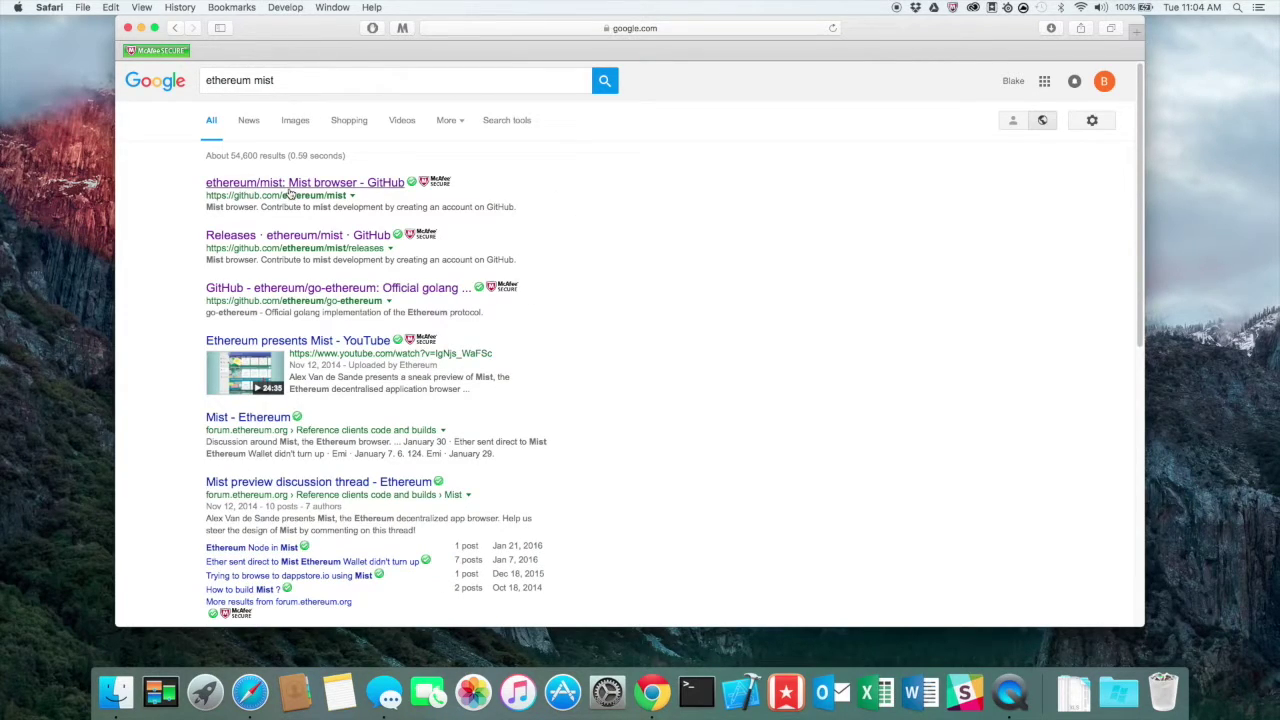
click(340, 185)
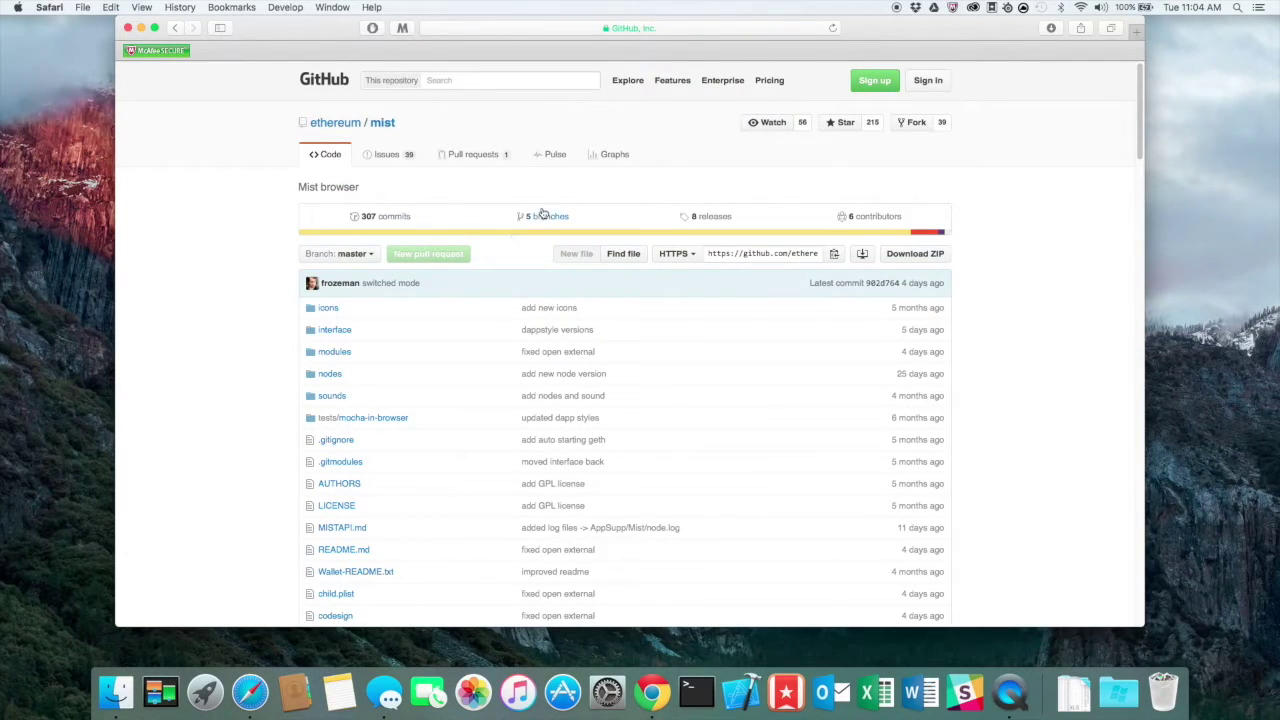
From the Mist releases page, download Ethereum-Wallet-macosx-0-3-9.zip
click(708, 218)
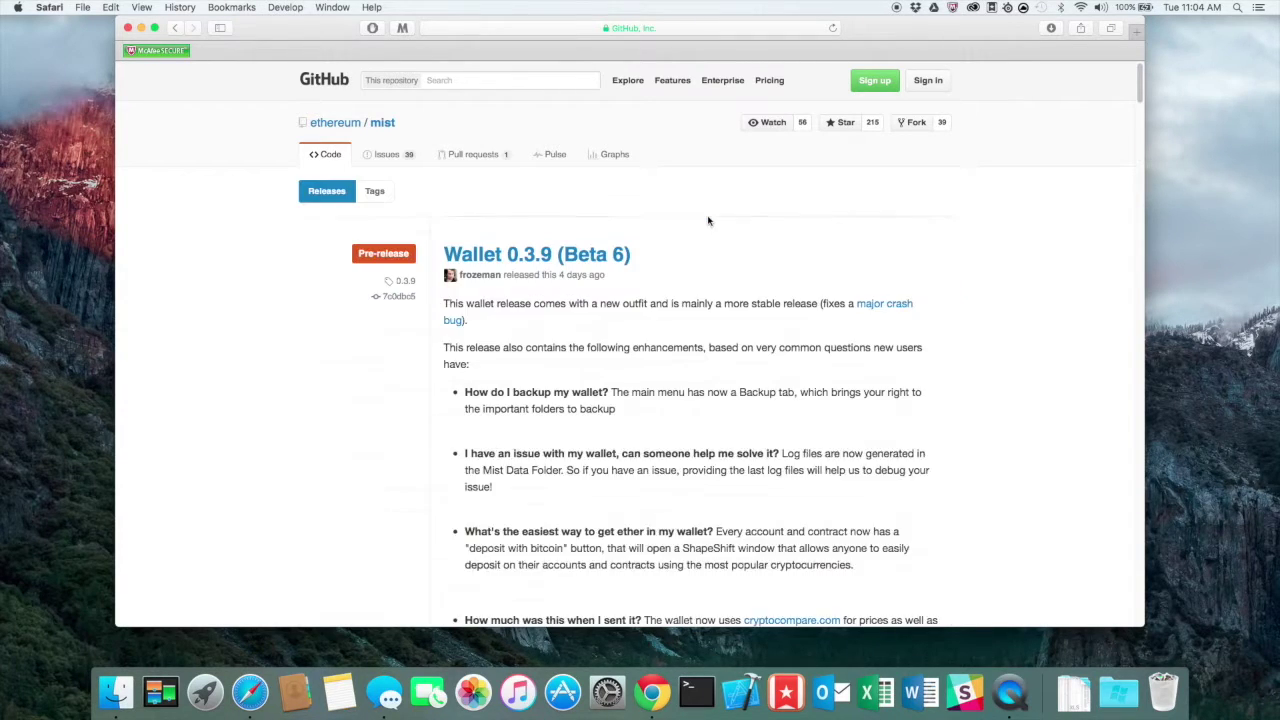
scroll(722, 275, down, 5)
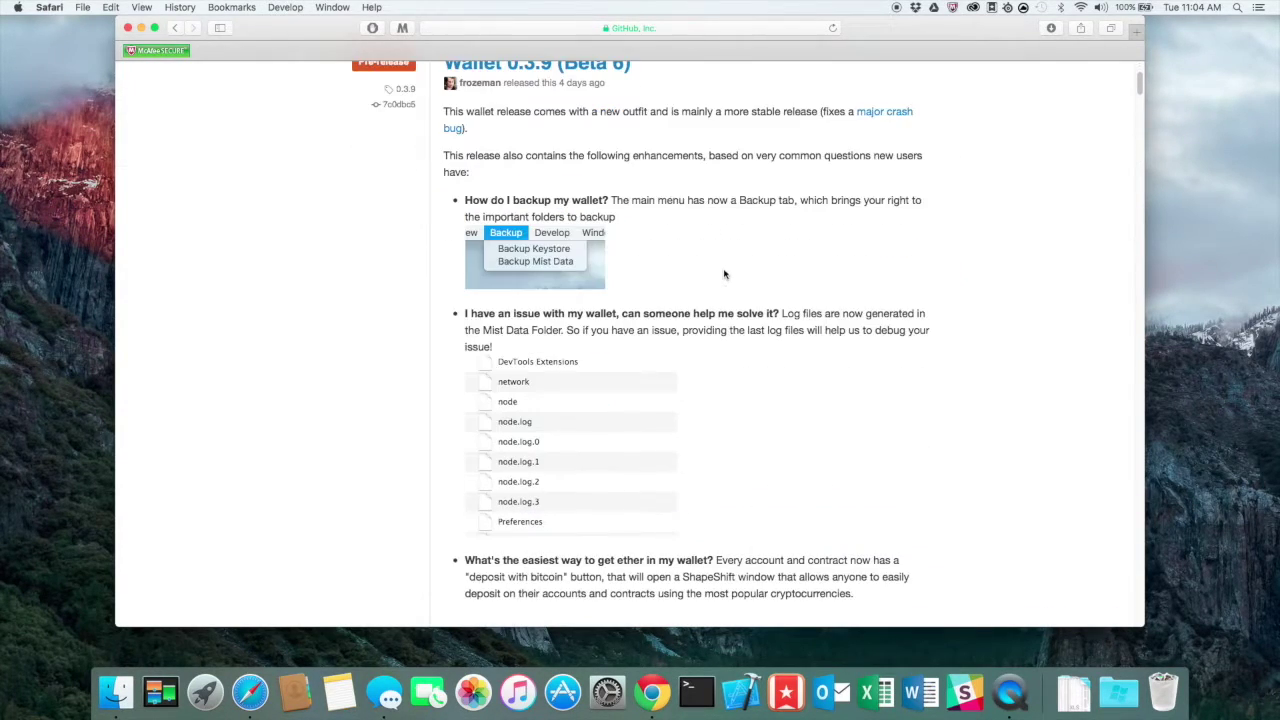
scroll(800, 200, up, 4)
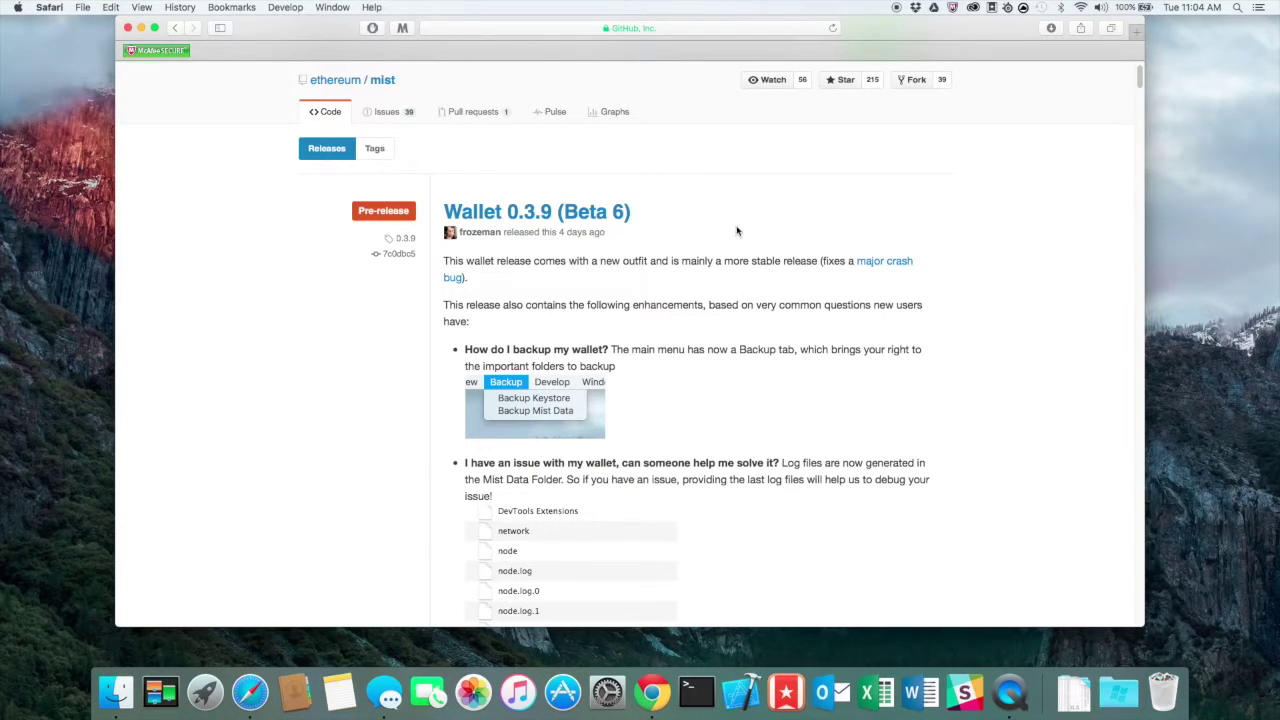
scroll(735, 233, down, 5)
scroll(735, 233, down, 9)
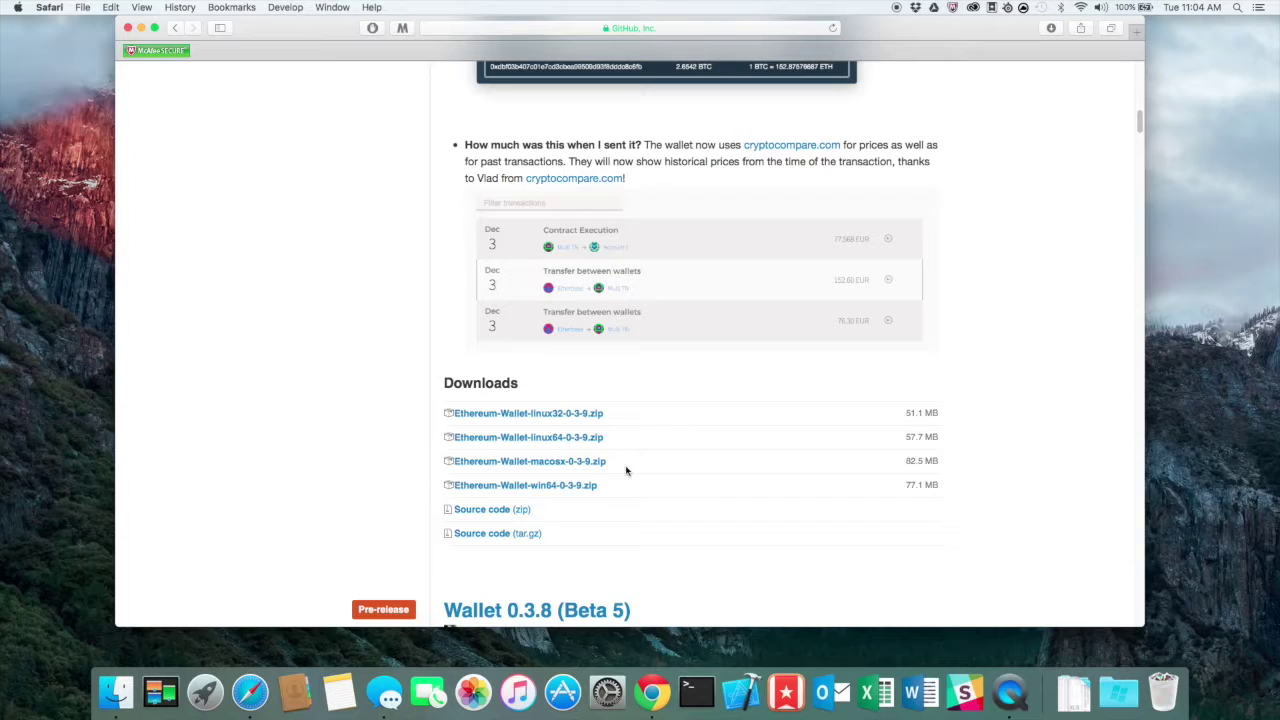
click(520, 463)
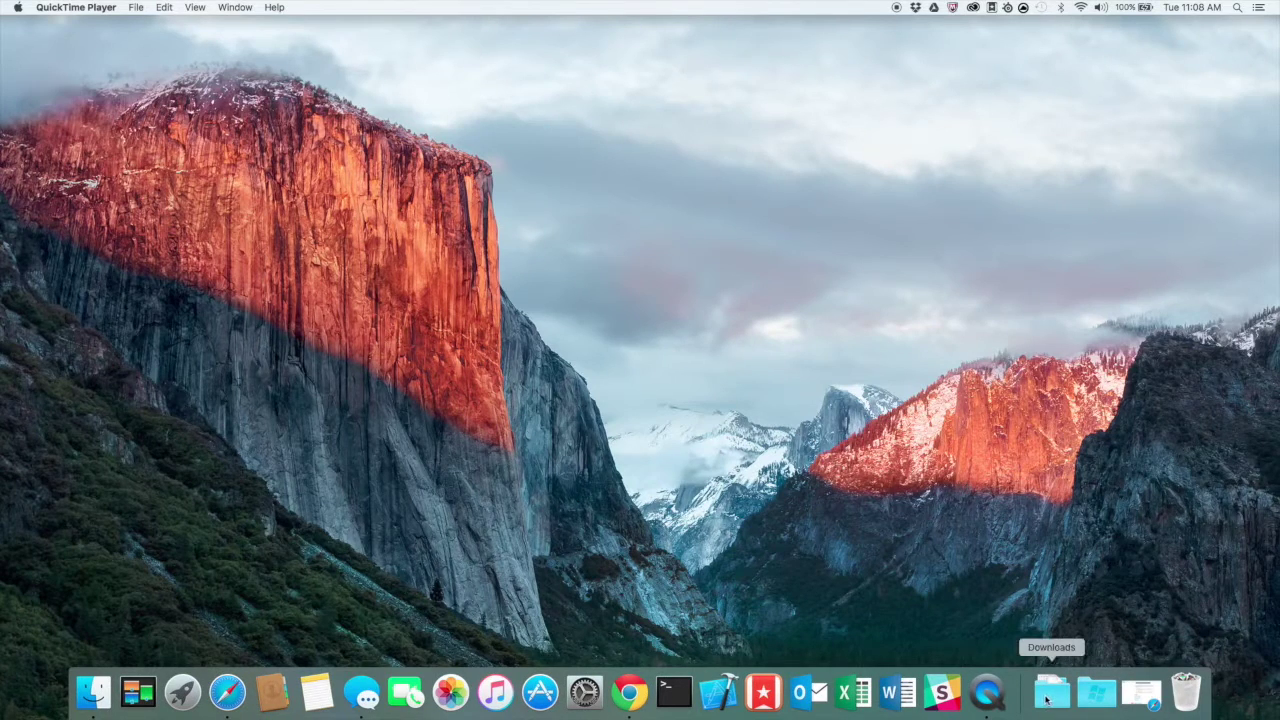
Open the Downloads folder in Finder from the Dock's Downloads stack
click(1049, 700)
click(1070, 428)
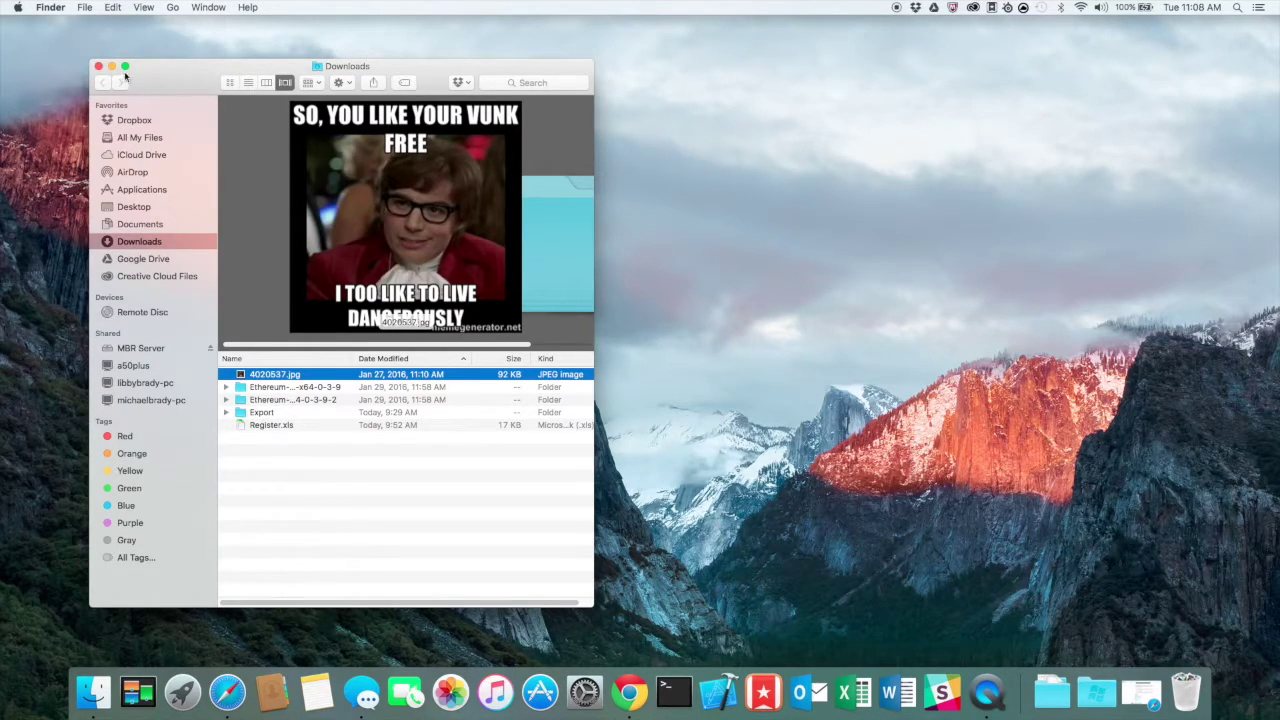
Close the Downloads window and go to the home folder ~/ via Go to Folder
click(97, 64)
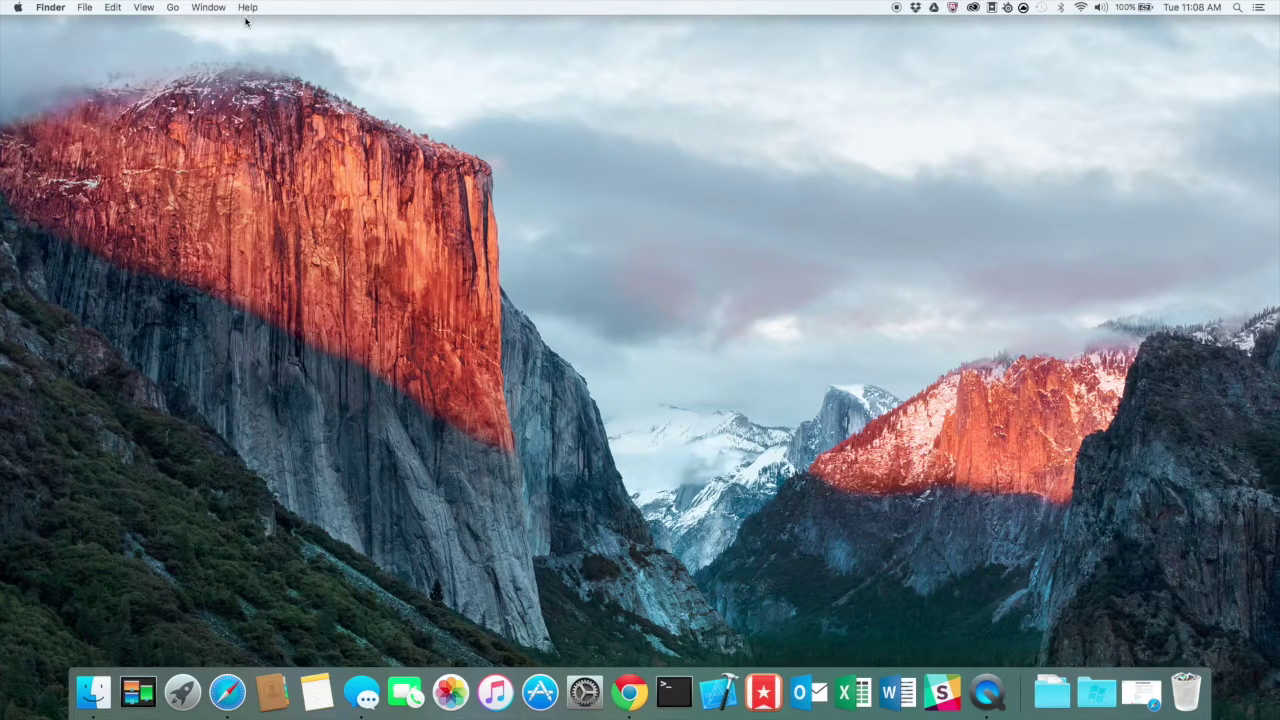
click(178, 8)
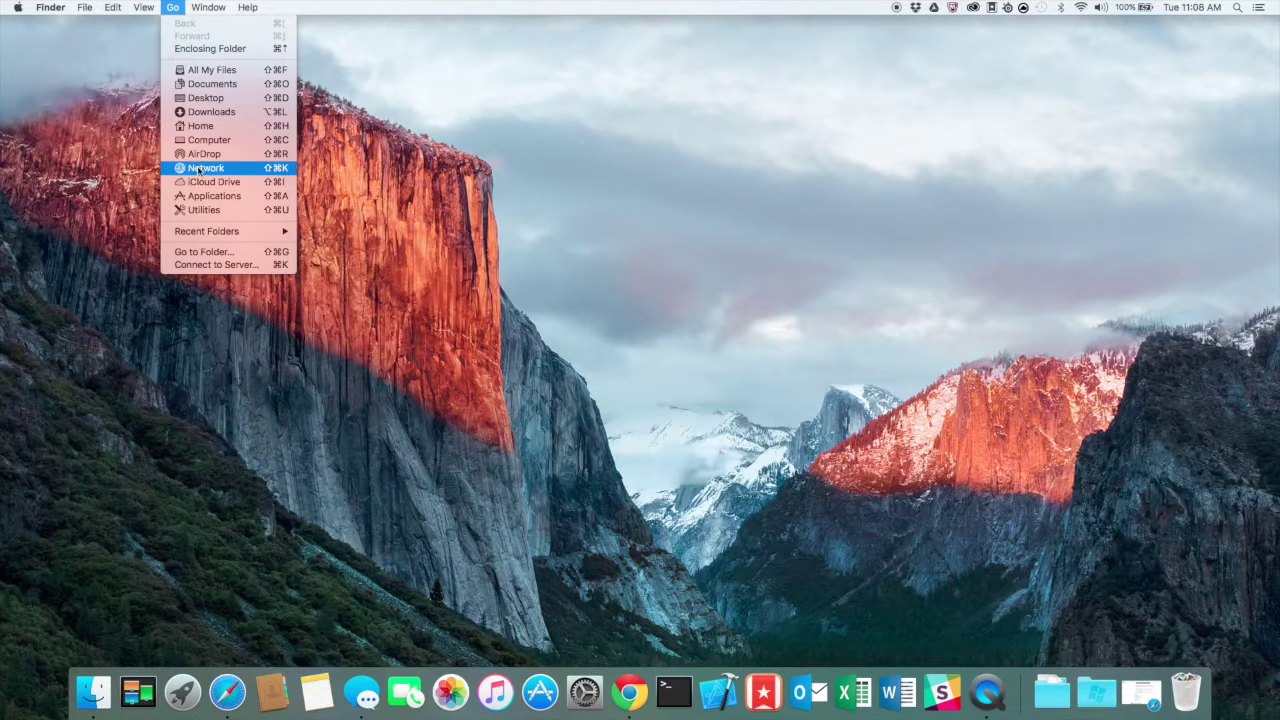
click(222, 252)
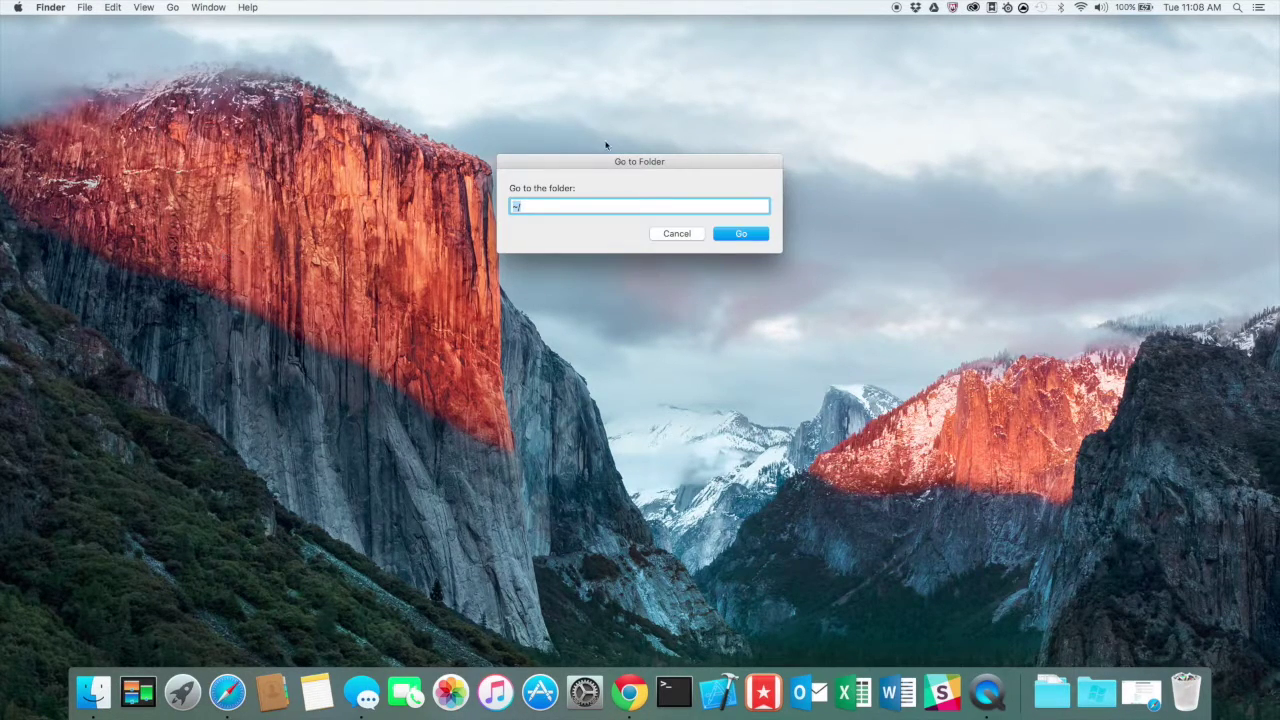
click(745, 236)
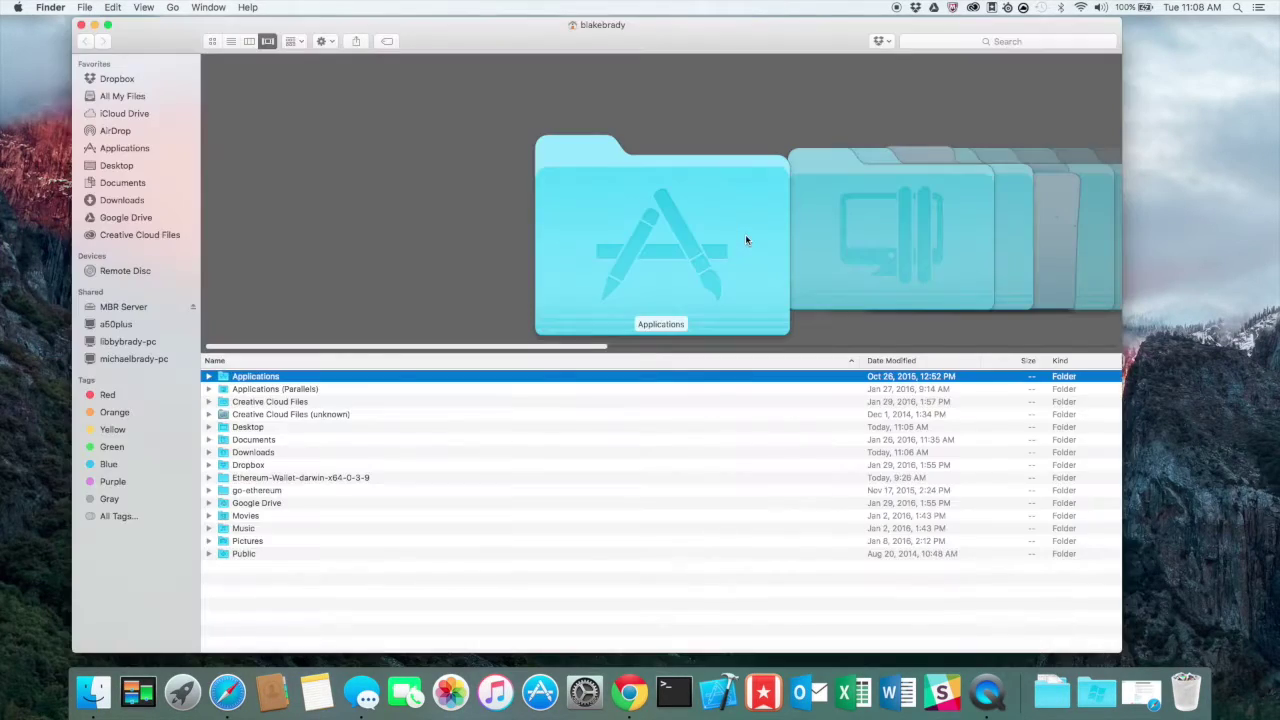
Open the Ethereum-Wallet-darwin-x64-0-3-9 folder in the home folder
click(1052, 692)
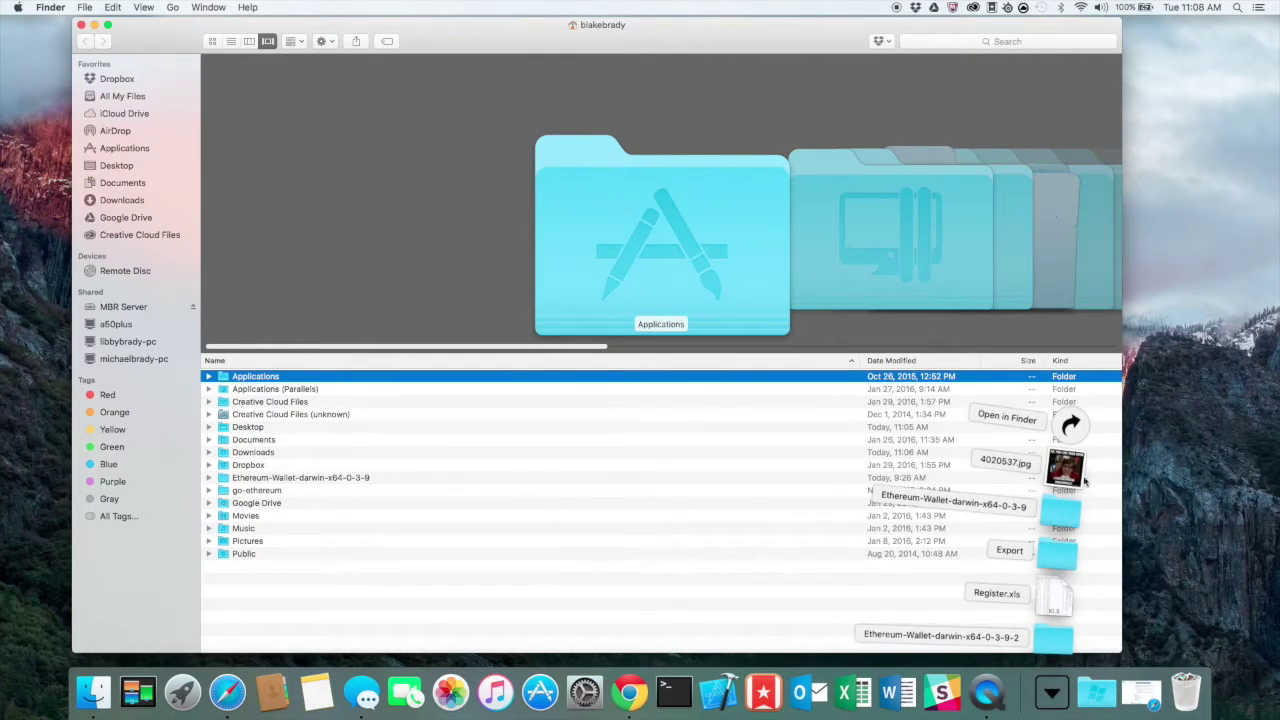
click(567, 543)
click(393, 479)
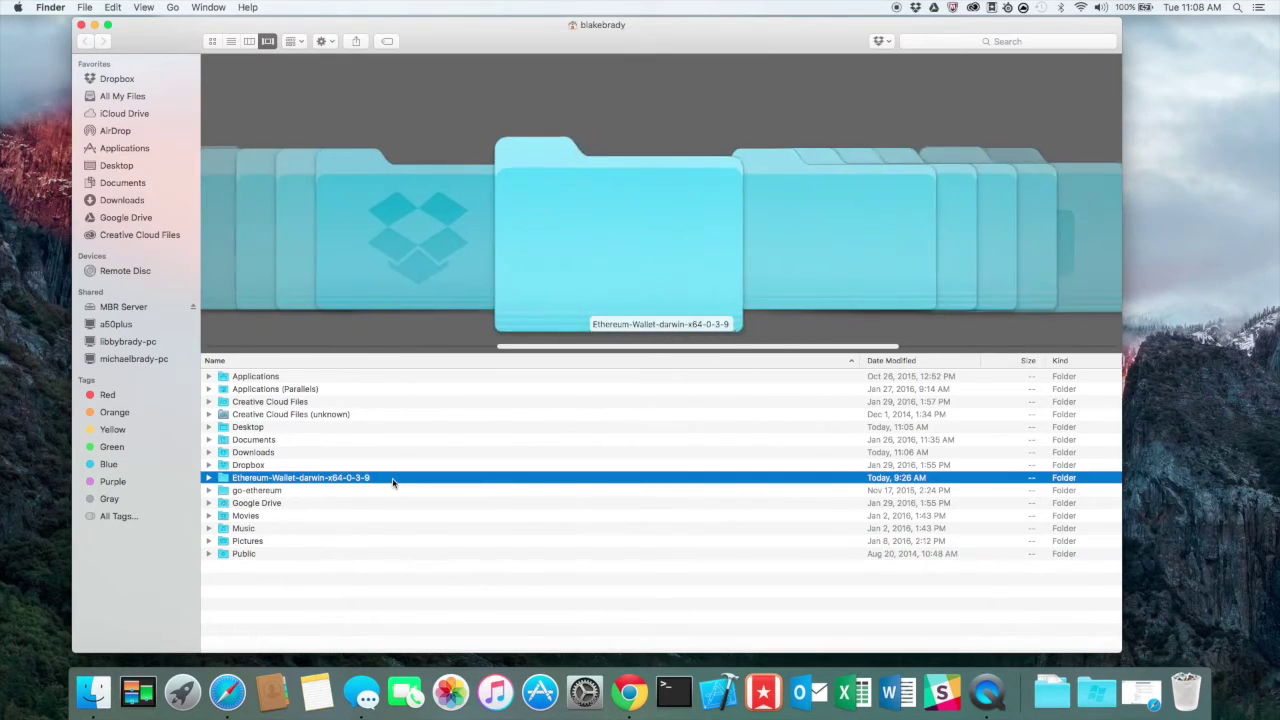
double_click(393, 479)
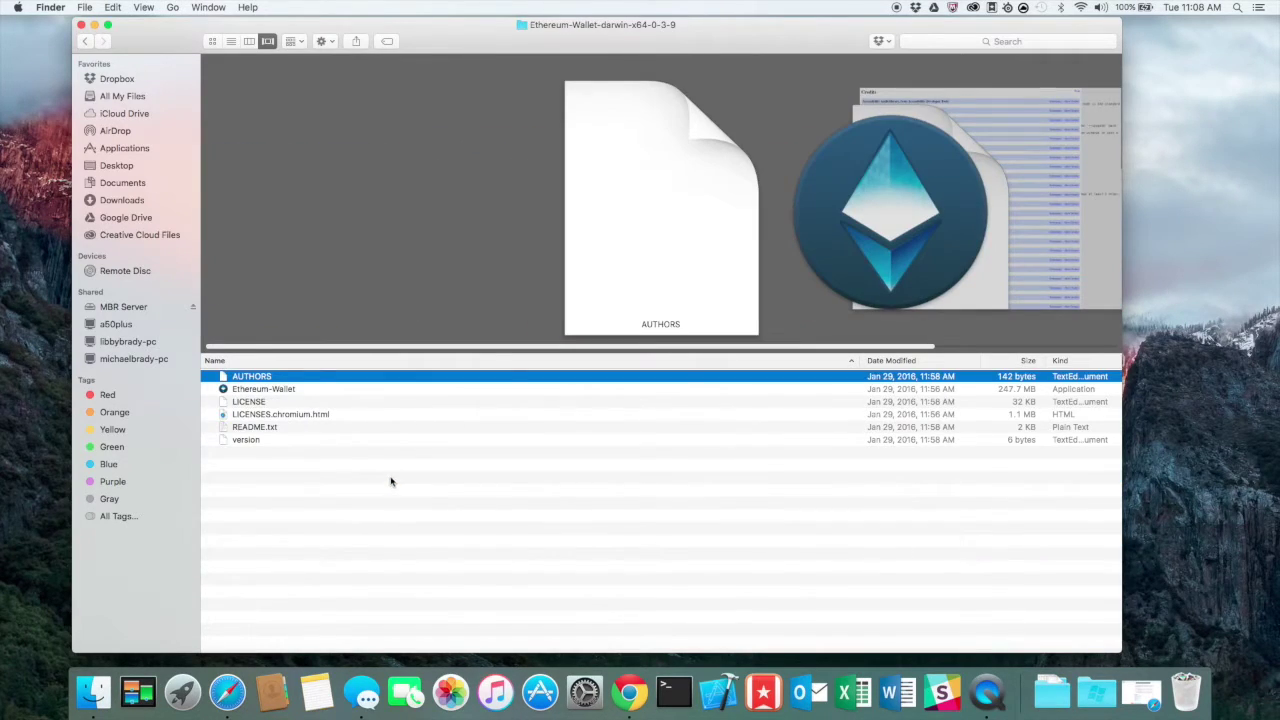
Launch the Ethereum-Wallet application from the Ethereum-Wallet-darwin-x64-0-3-9 folder
double_click(290, 392)
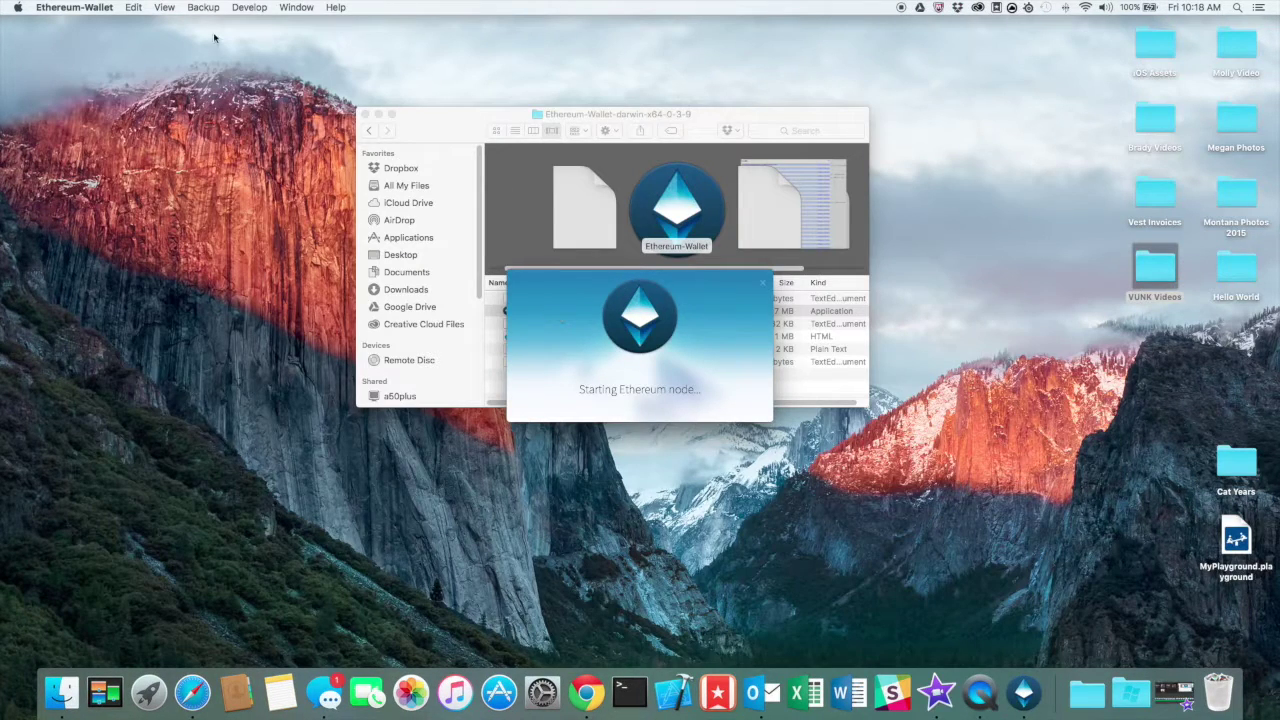
Close the Finder window while Ethereum Wallet starts its node and loads Accounts Overview
click(371, 117)
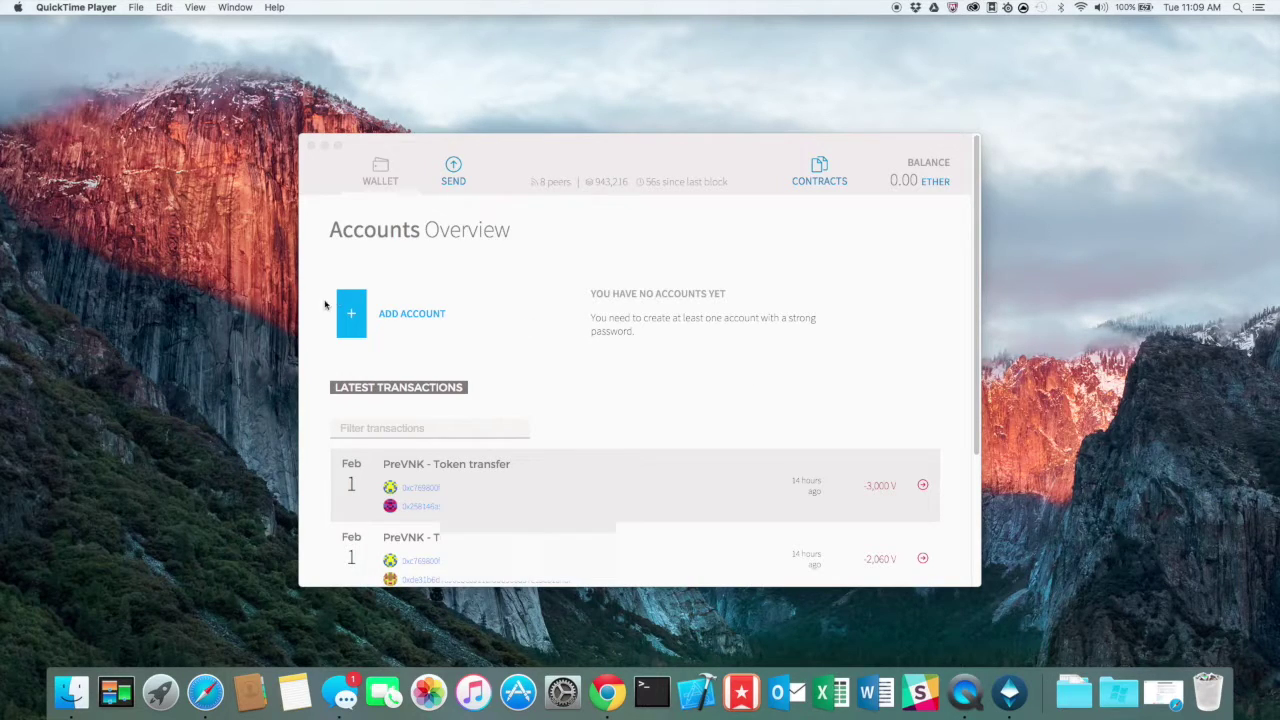
Add a new account, entering and repeating its password, to create the Etherbase account
click(396, 319)
click(396, 319)
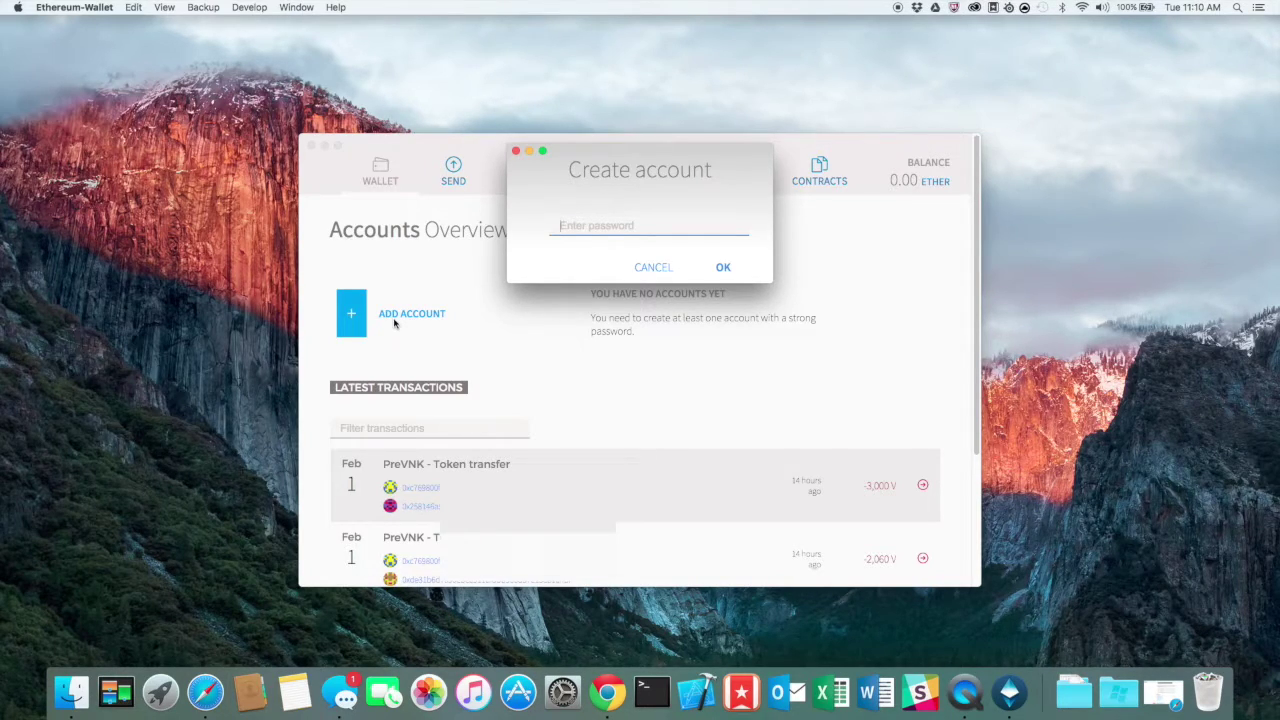
text(********)
key(Return)
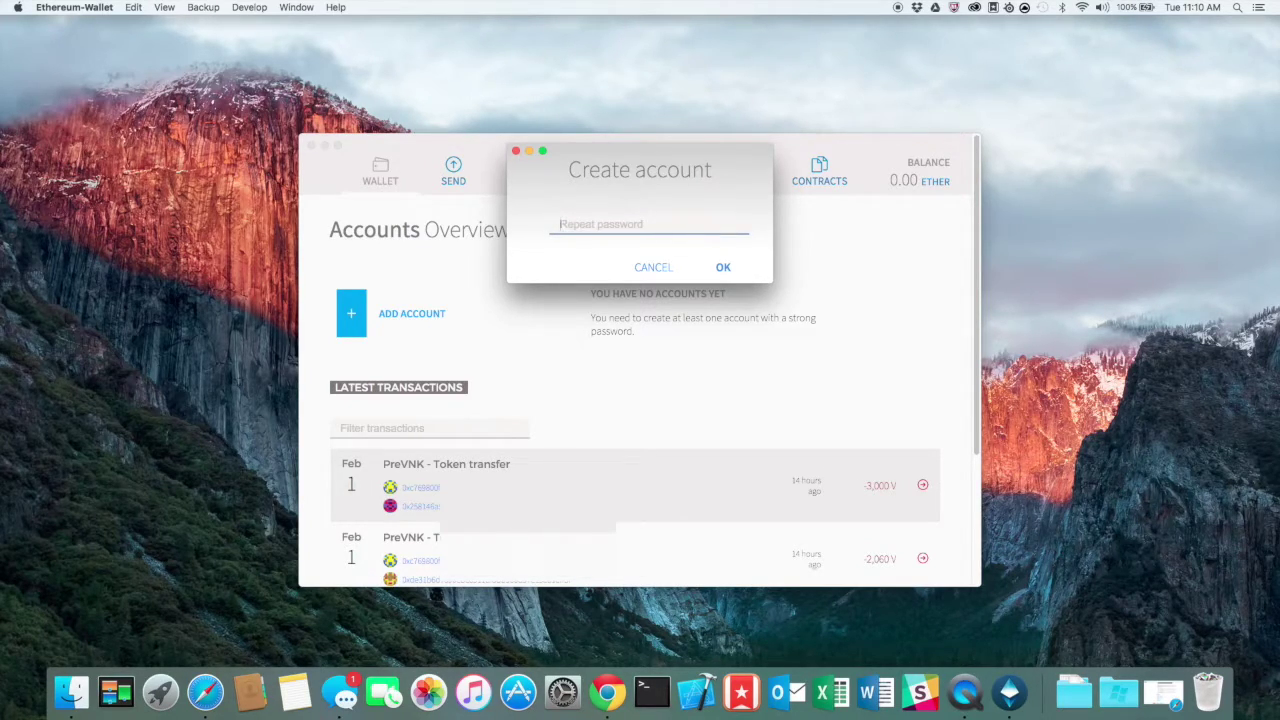
text(********)
key(Return)
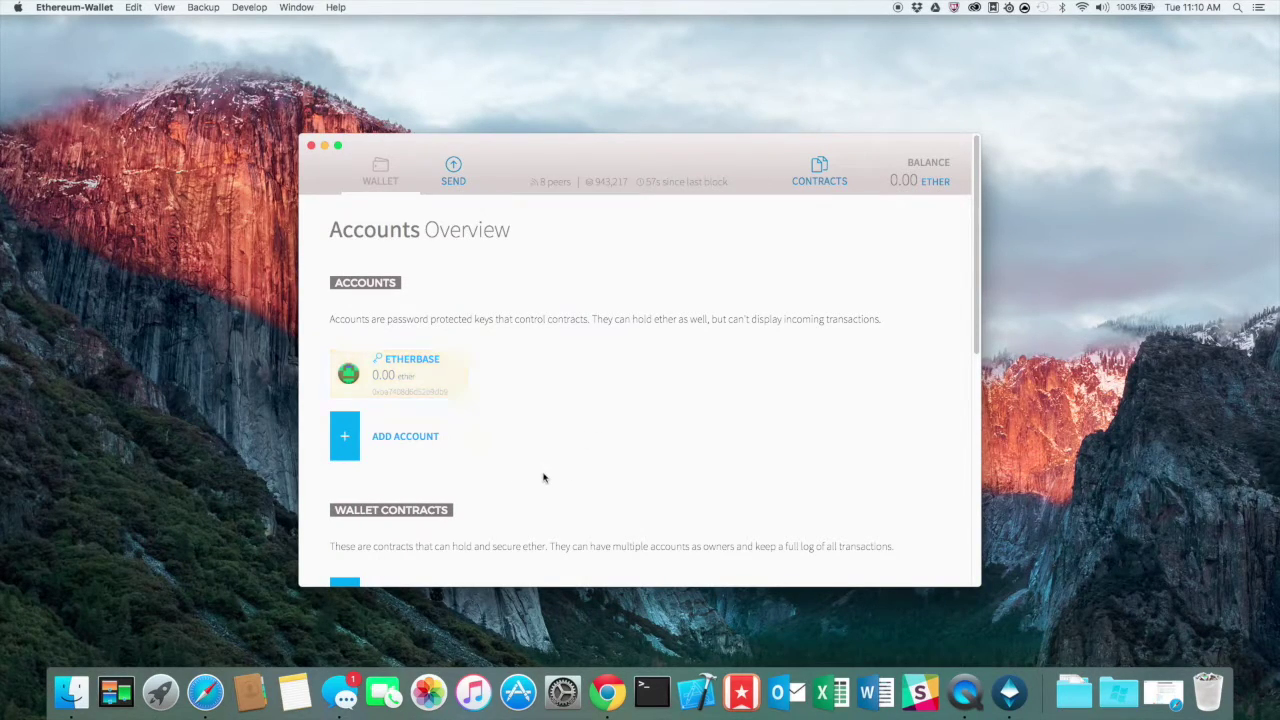
Open the ETHERBASE account entry to view its 0x address and 0.00 ether balance
click(430, 372)
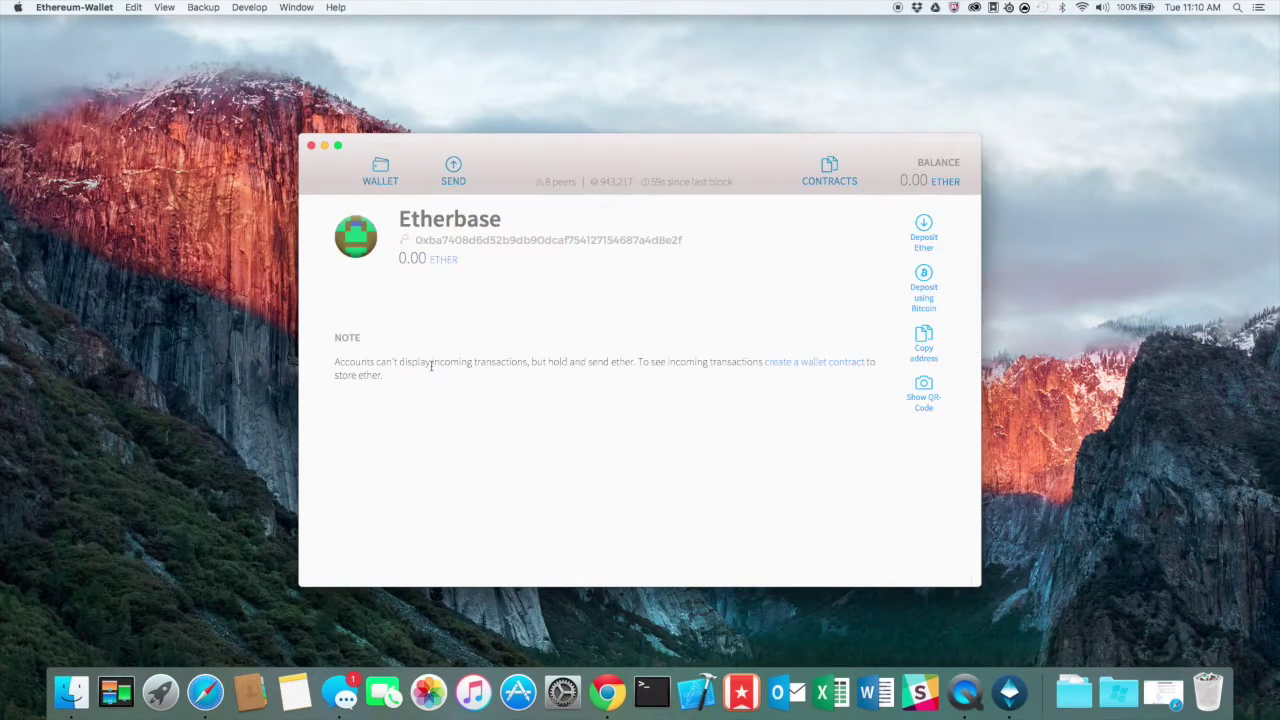